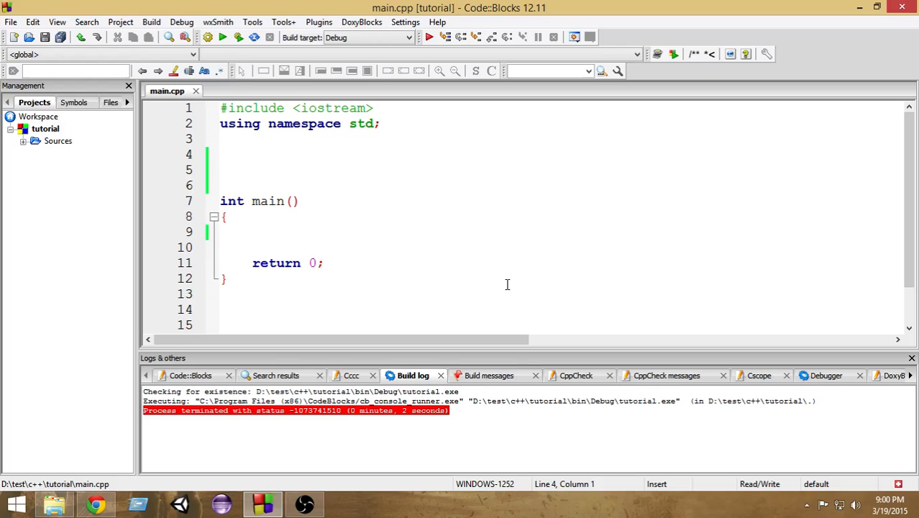
text(str)
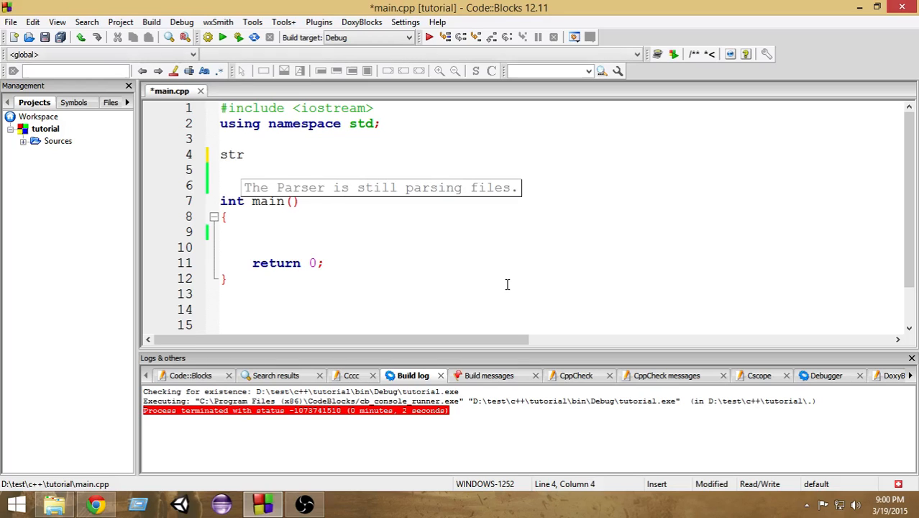
text(uct )
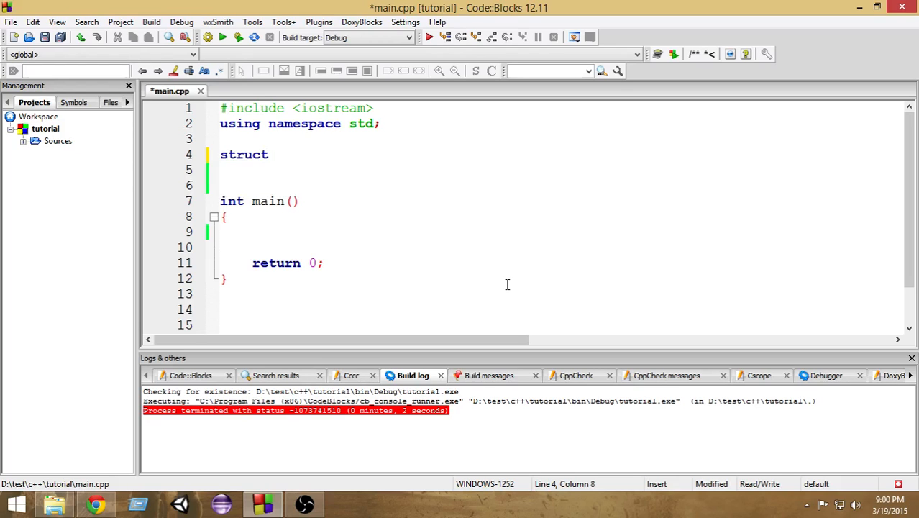
text(mob)
text(ile)
text({)
Declare struct mobile above main with members string companyName and int modelNo, then save.
key(Return)
key(Return)
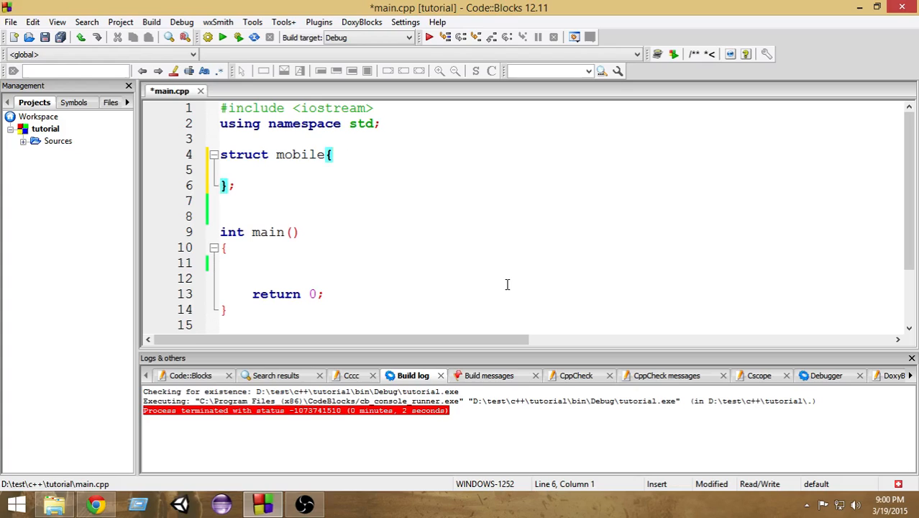
key(Right)
key(Right)
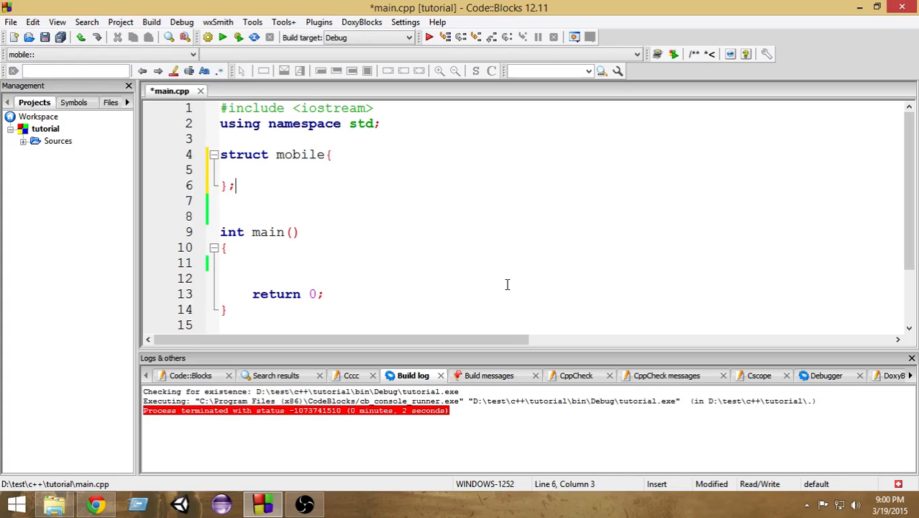
key(Up)
key(Tab)
text(string c)
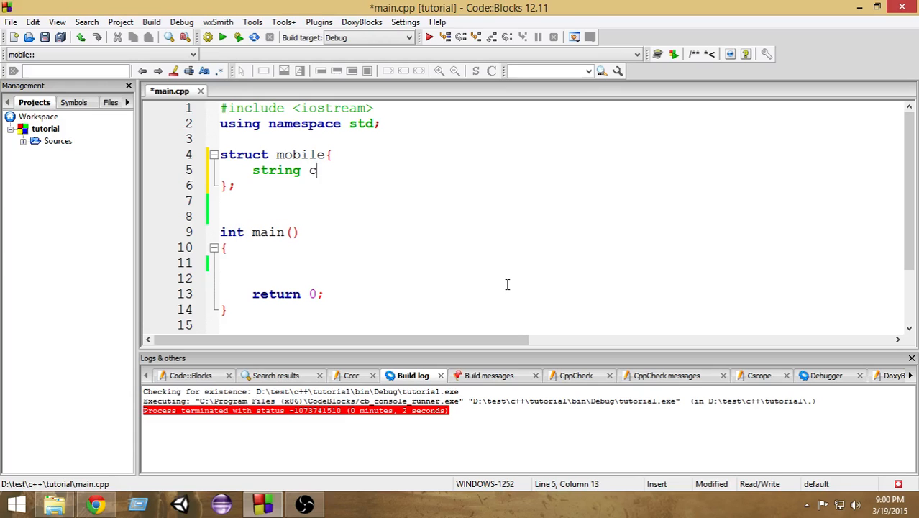
text(ompanyN)
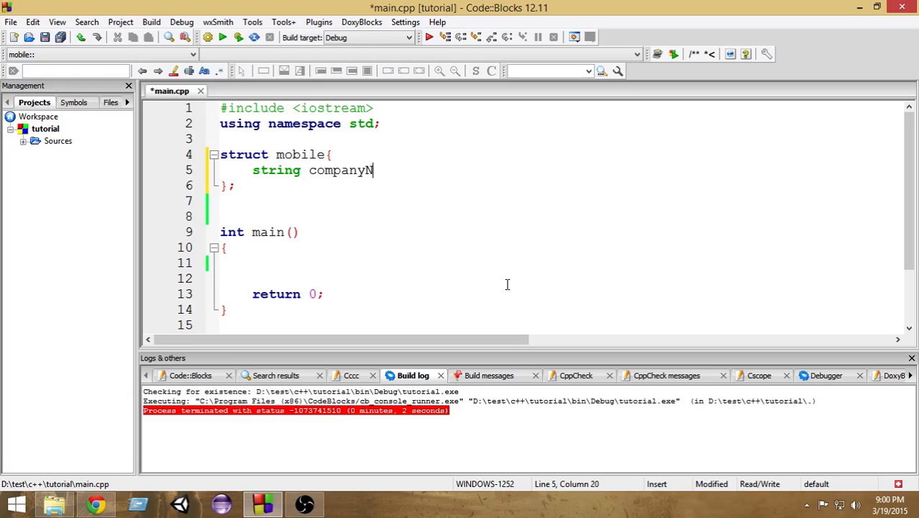
text(ame)
text(;)
key(Return)
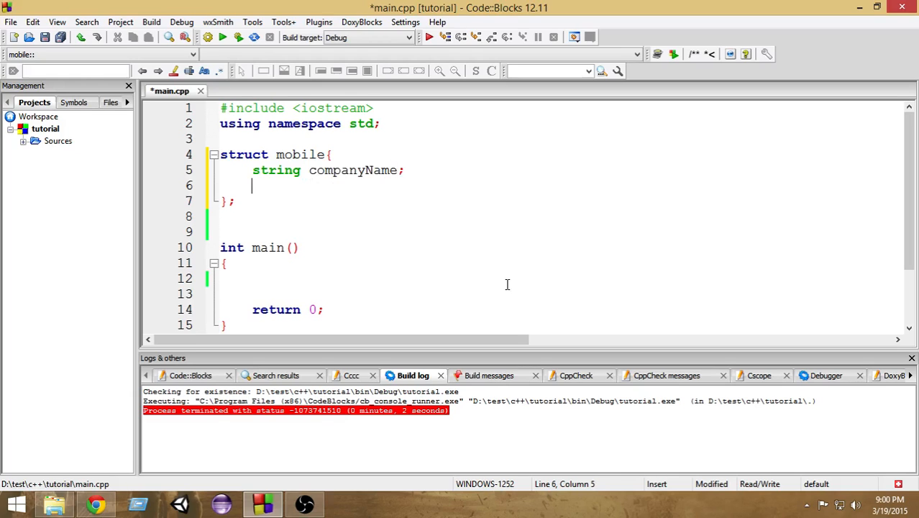
text(int m)
text(odelNo;)
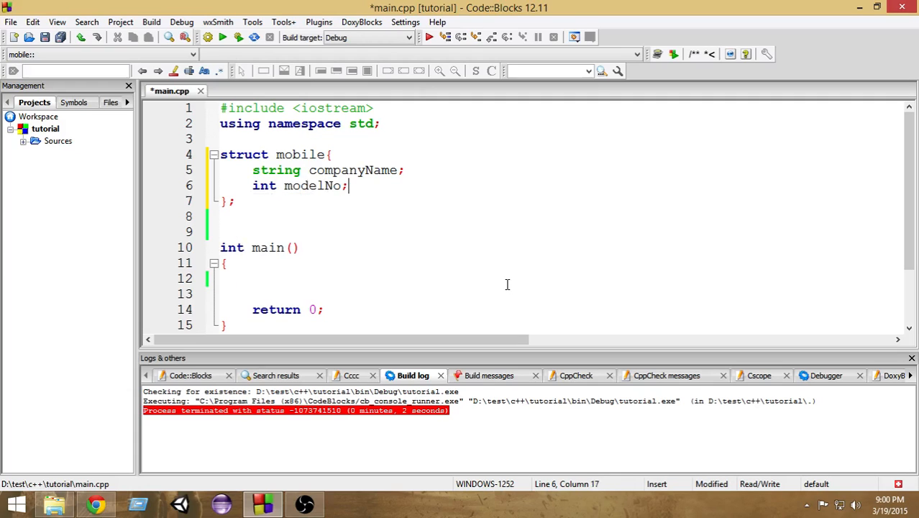
key(ctrl+s)
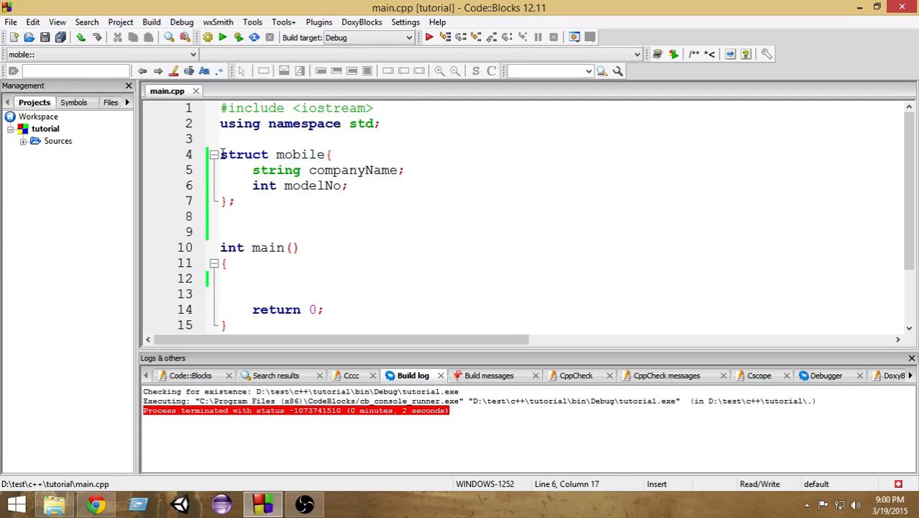
Highlight the struct name mobile and its two member declarations while explaining them.
drag(220, 154, 235, 201)
click(237, 201)
drag(276, 154, 309, 156)
click(338, 186)
drag(252, 170, 356, 186)
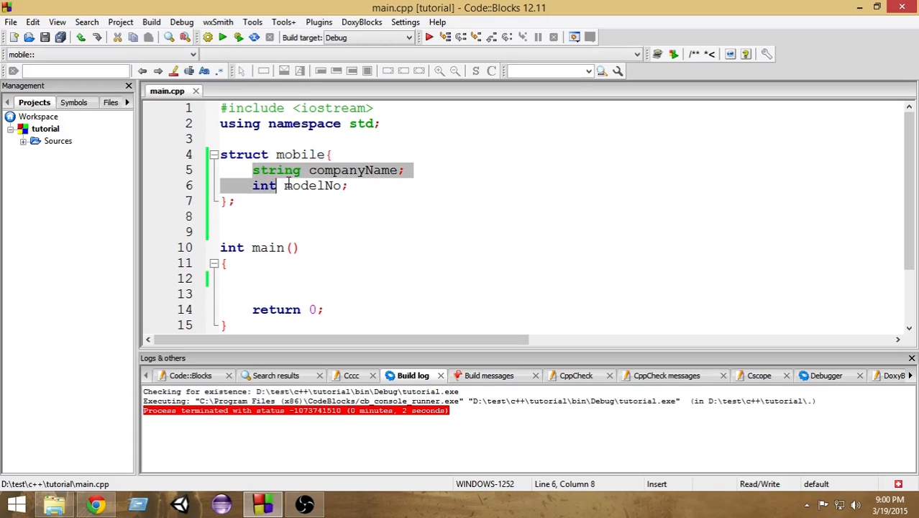
click(353, 186)
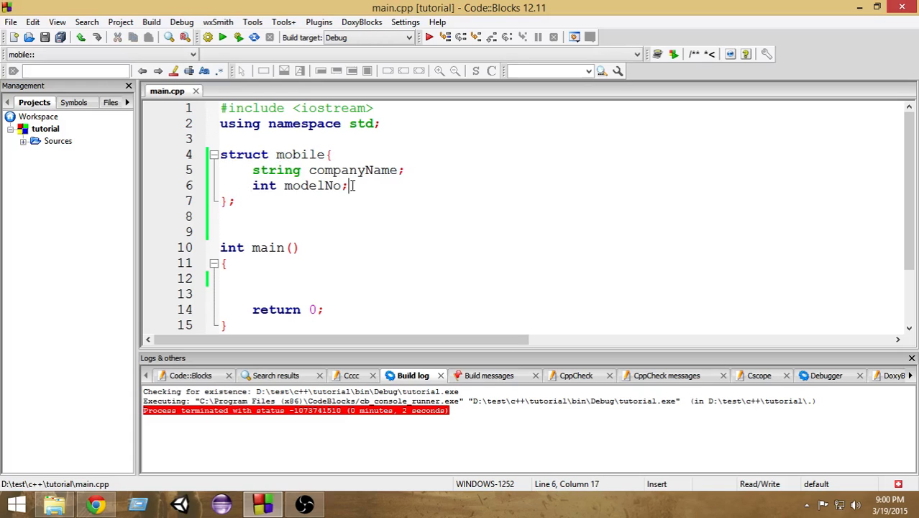
double_click(317, 186)
drag(348, 186, 252, 169)
click(353, 188)
Add a new empty line at the top of main's body and begin a mobile variable declaration.
click(274, 267)
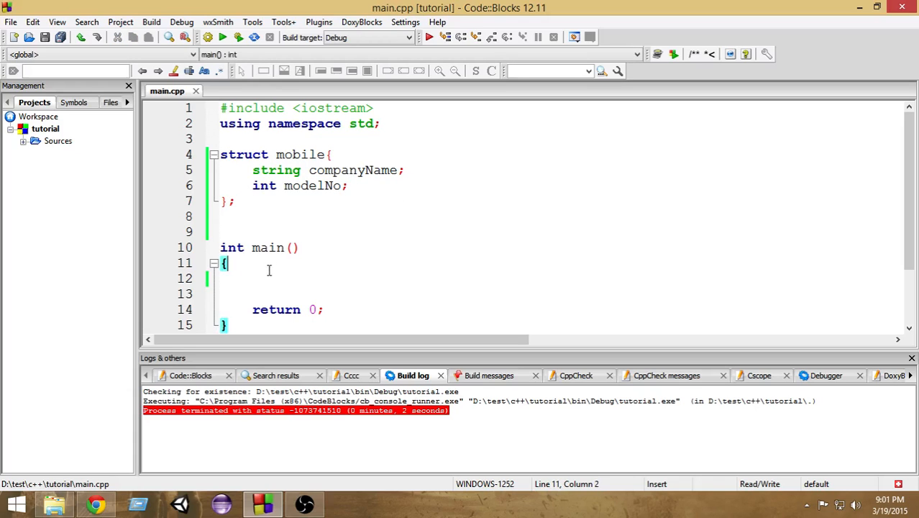
key(Return)
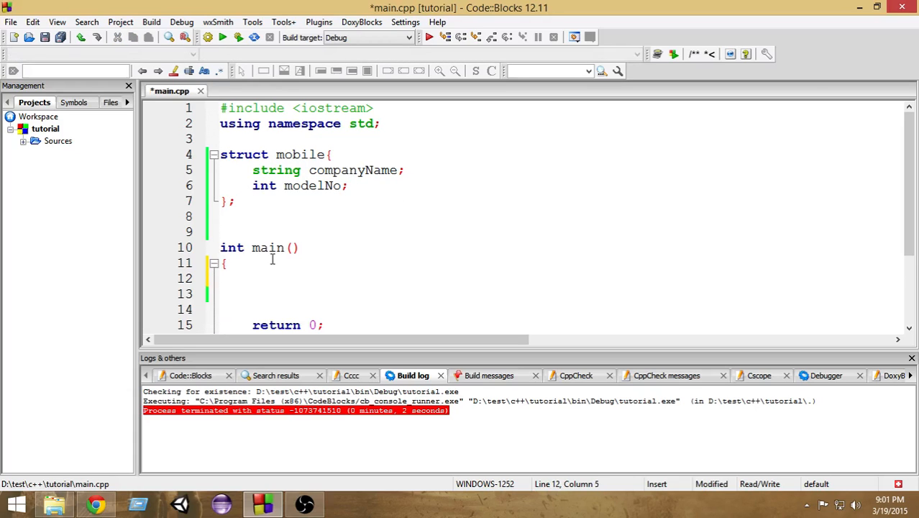
scroll(415, 195, down, 2)
scroll(381, 186, up, 2)
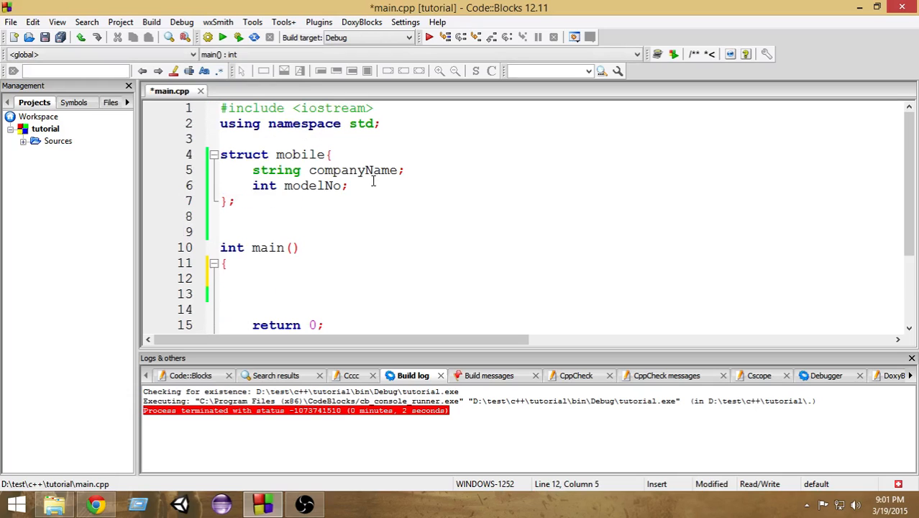
click(221, 154)
mouse_move(220, 155)
mouse_down()
mouse_move(238, 202)
mouse_move(221, 154)
mouse_up()
click(293, 272)
text(mobile )
text(myMo)
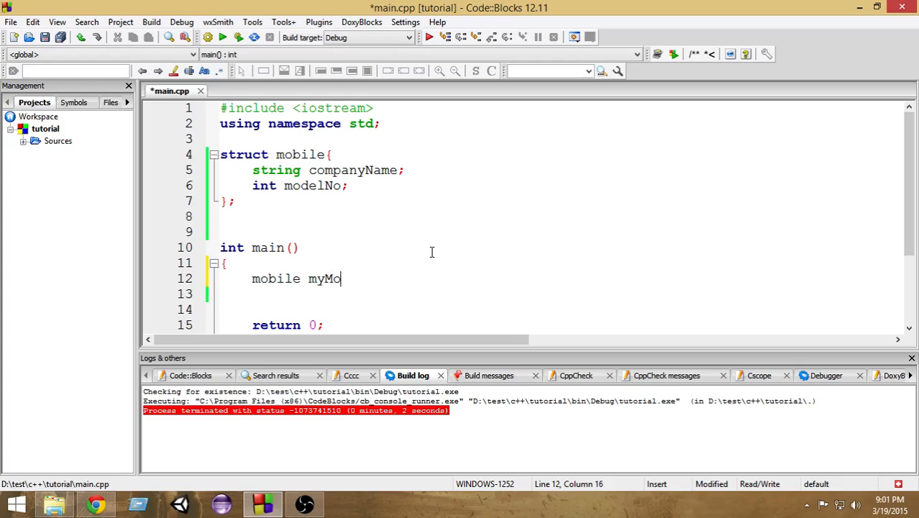
text(bile)
text({)
Complete the declaration mobile myMobile; in main and save main.cpp.
key(BackSpace)
text(;)
key(ctrl+s)
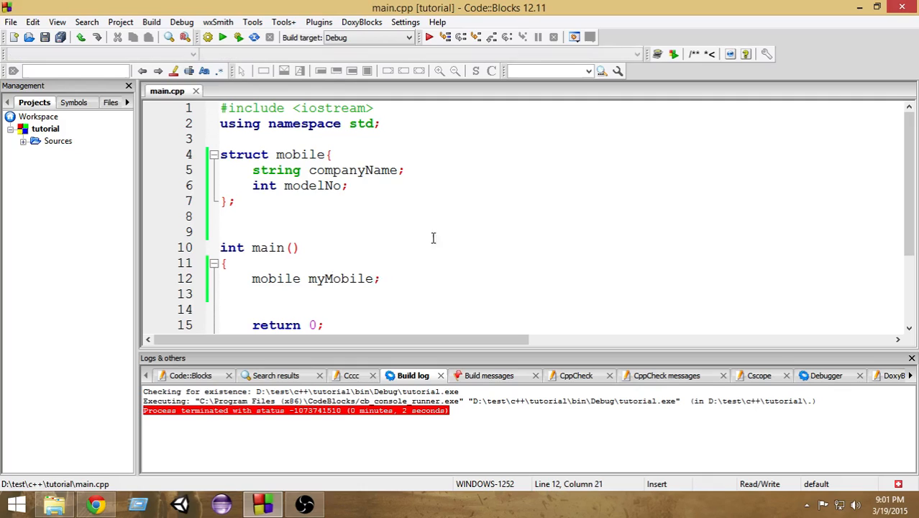
double_click(339, 280)
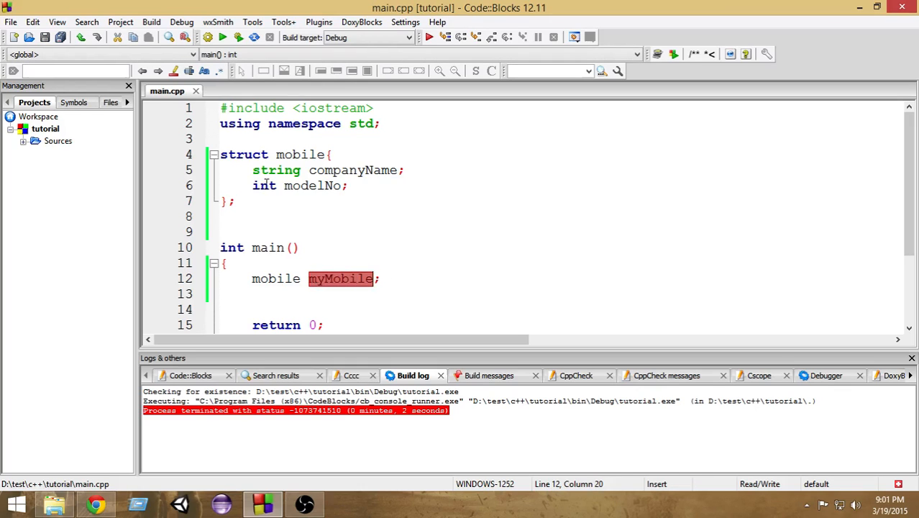
mouse_move(220, 155)
mouse_down()
mouse_move(225, 201)
mouse_move(220, 155)
mouse_up()
click(233, 202)
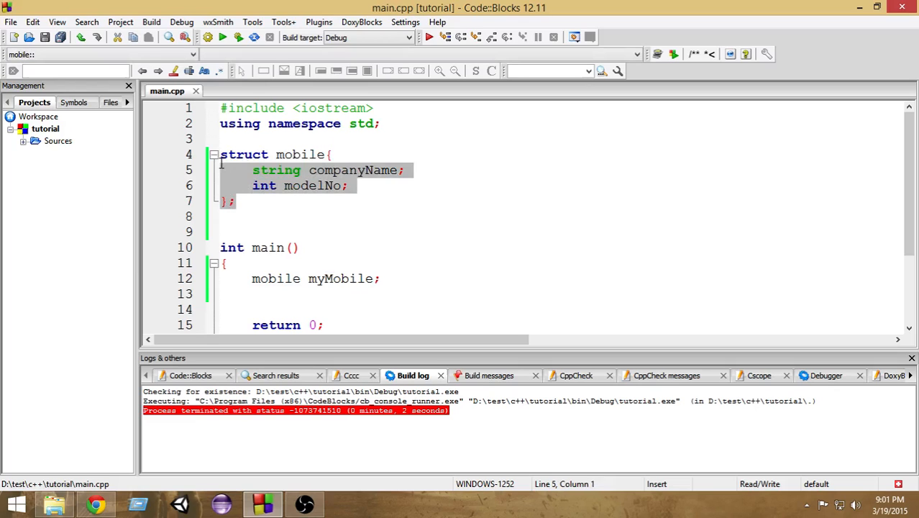
scroll(459, 180, down, 1)
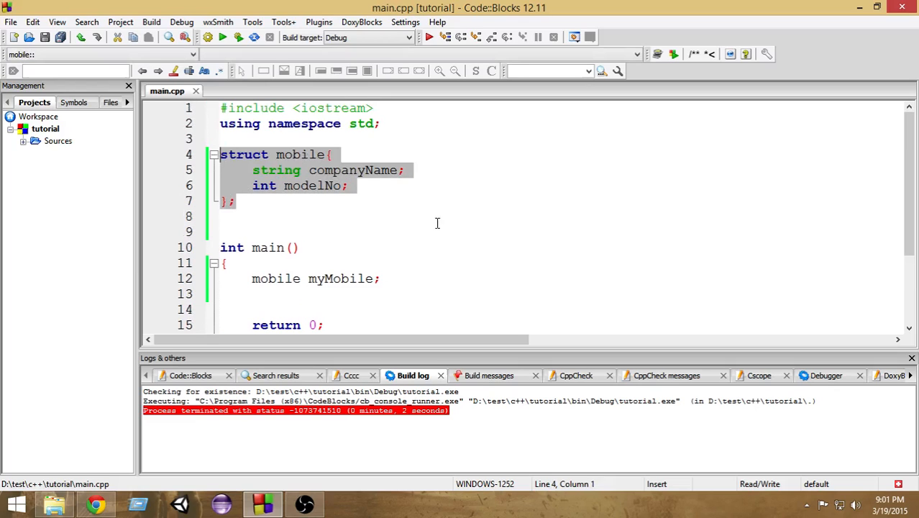
scroll(459, 180, up, 1)
Review the myMobile declaration and position after main's opening brace for the next line.
click(270, 291)
click(253, 278)
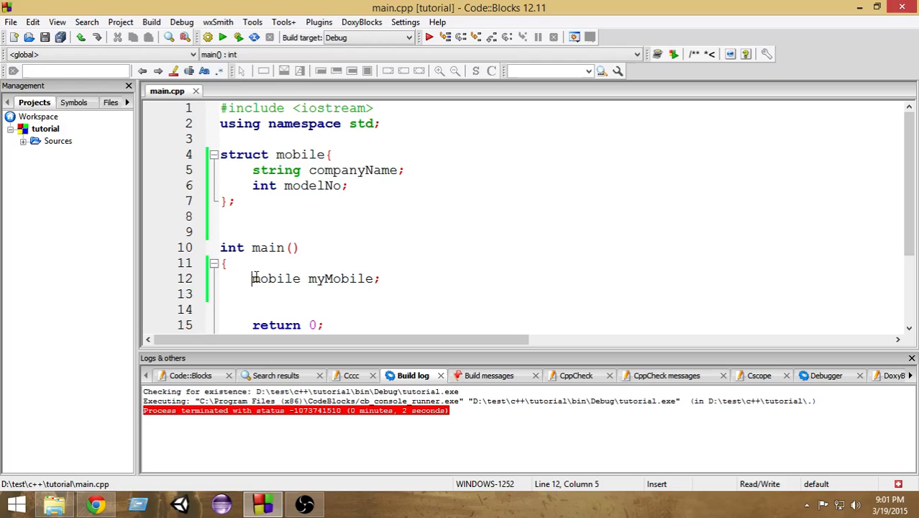
double_click(310, 278)
click(361, 279)
click(313, 268)
key(Return)
text(int )
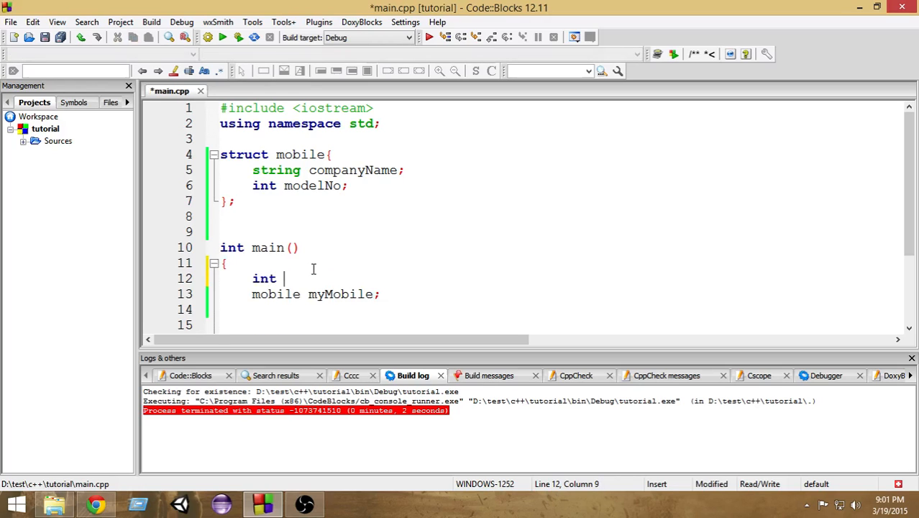
text(my)
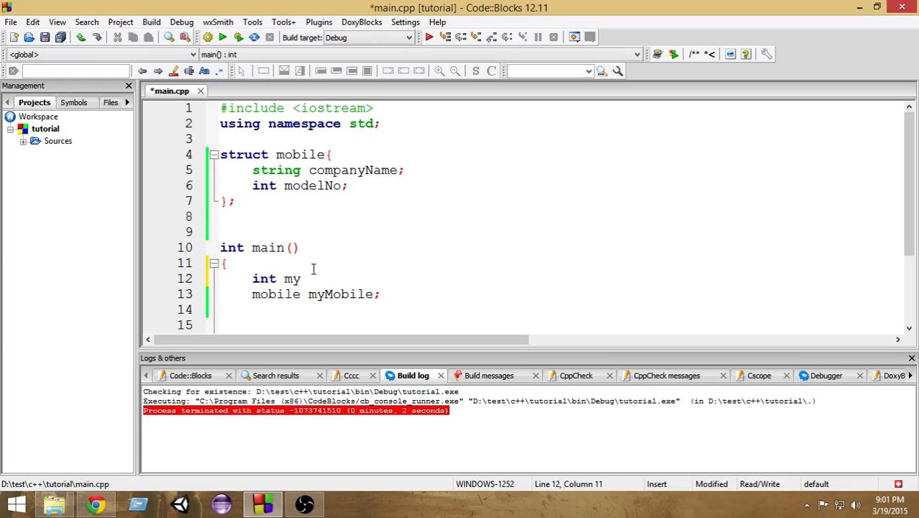
key(BackSpace)
key(BackSpace)
text(mob)
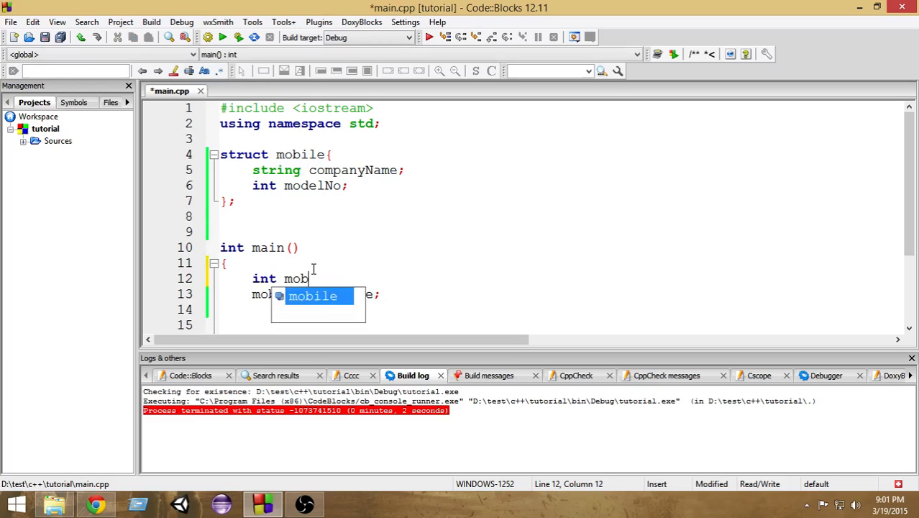
text(;)
click(278, 278)
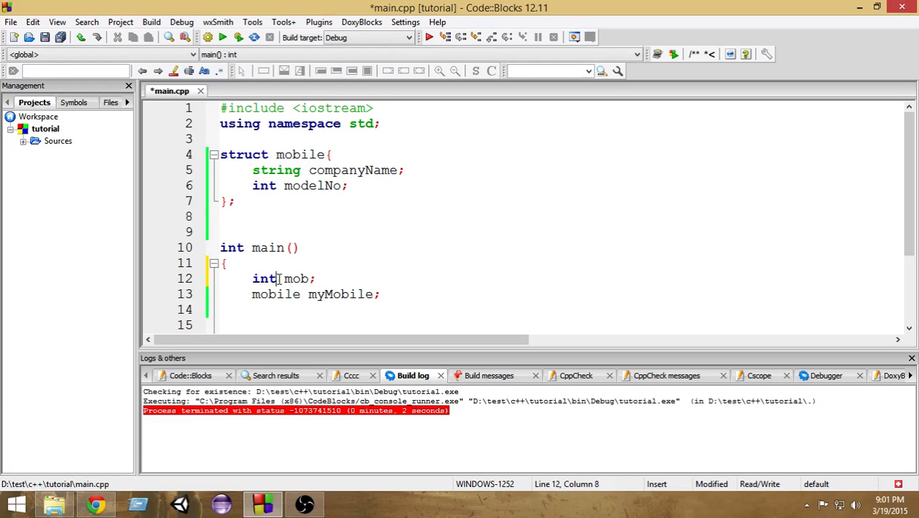
double_click(273, 278)
click(284, 279)
double_click(290, 278)
click(328, 280)
click(252, 295)
drag(252, 294, 301, 295)
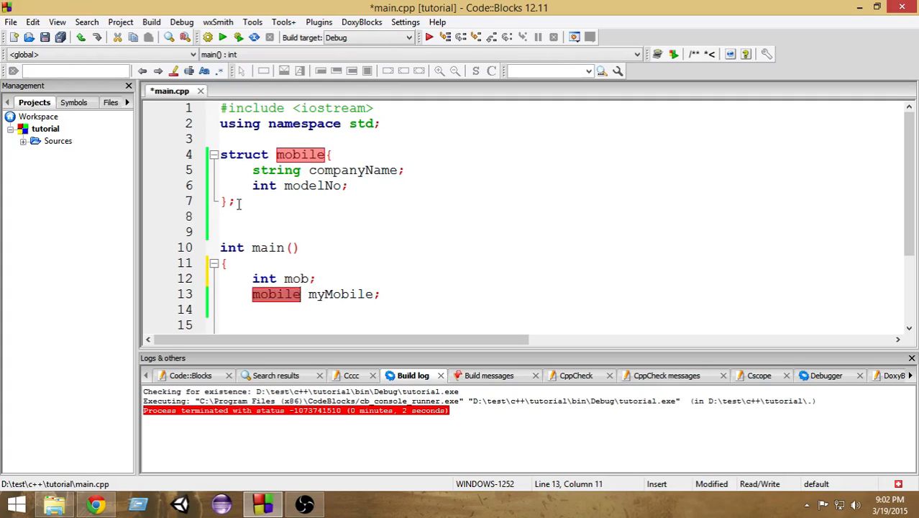
drag(240, 204, 220, 154)
drag(309, 293, 374, 294)
drag(316, 279, 250, 279)
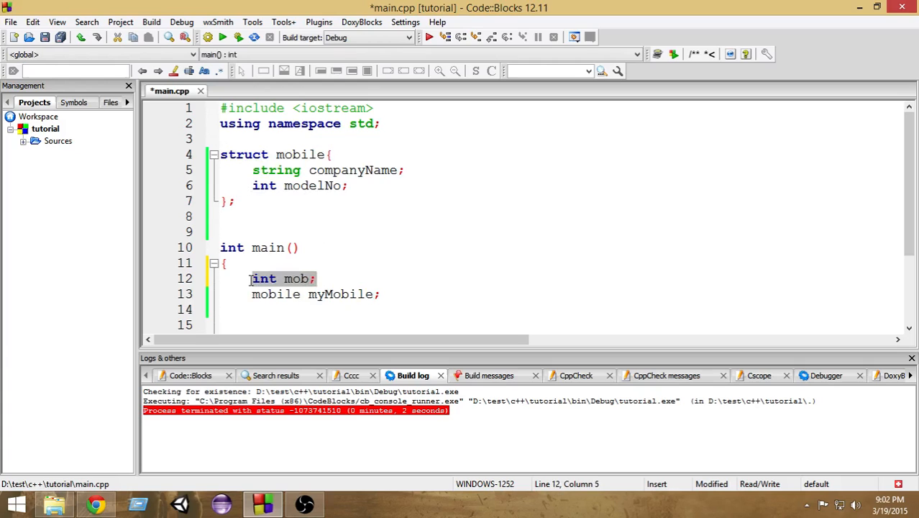
key(BackSpace)
key(BackSpace)
key(BackSpace)
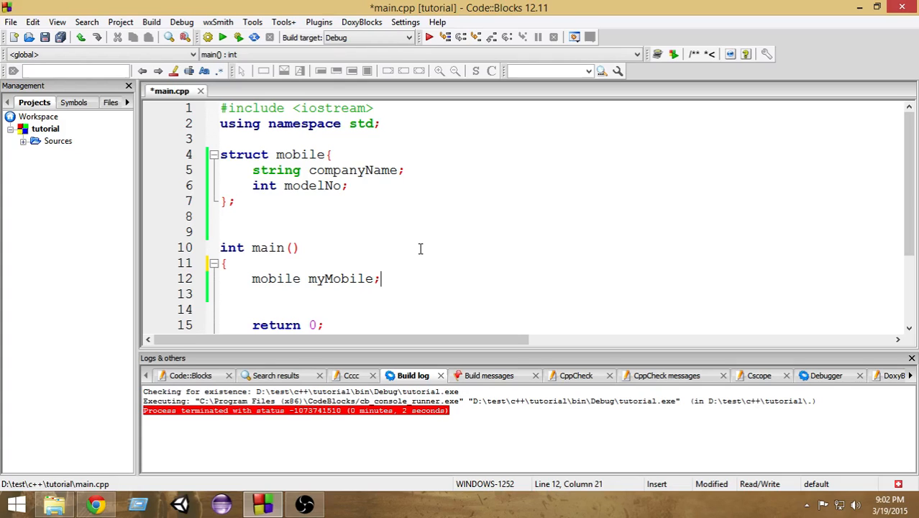
drag(253, 169, 336, 189)
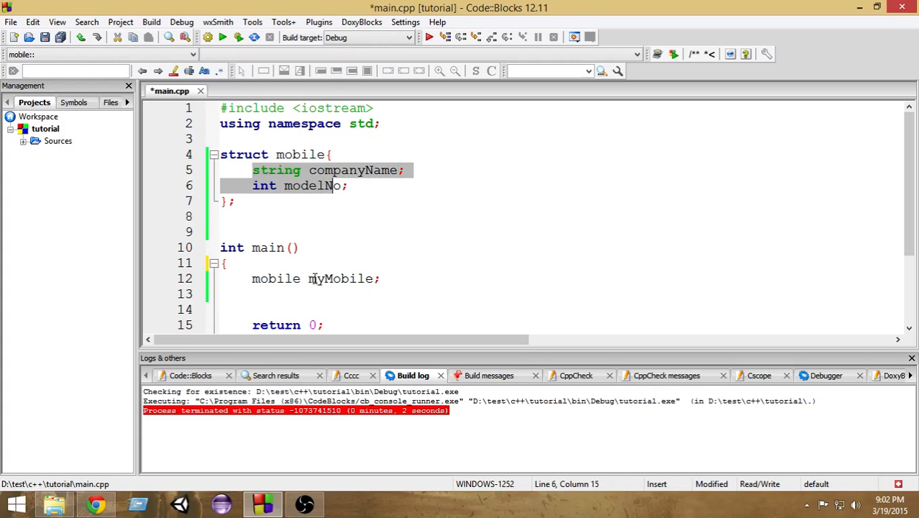
double_click(338, 278)
click(392, 278)
scroll(422, 266, down, 2)
scroll(422, 265, up, 2)
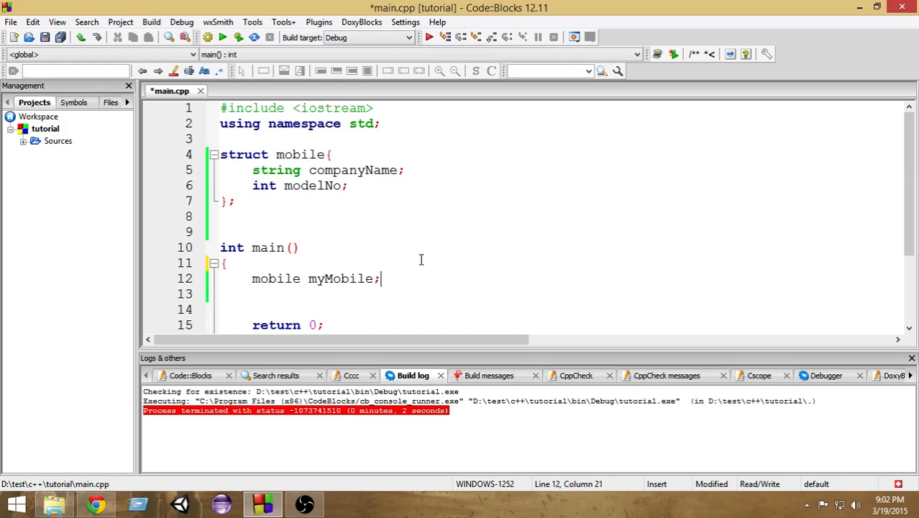
Assign myMobile.modelNo = 543 on a new line, completing the member name from suggestions.
key(Return)
text(m)
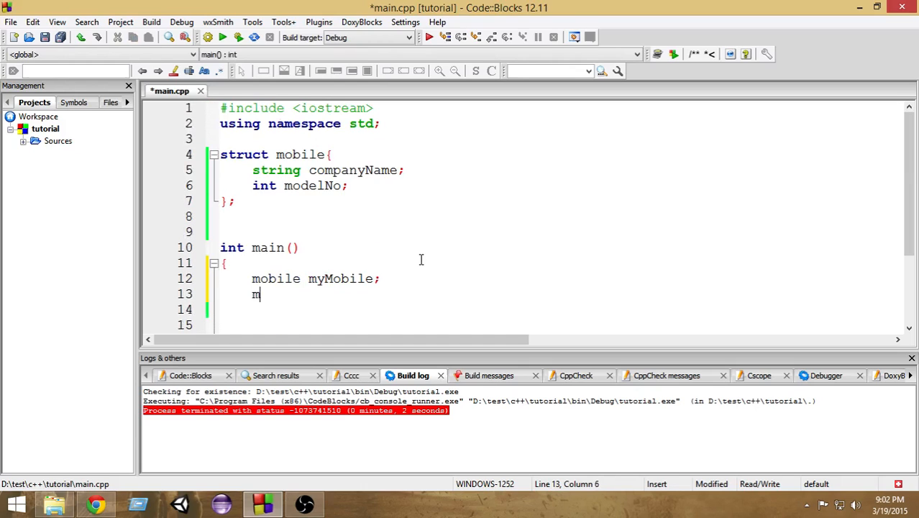
text(yMob)
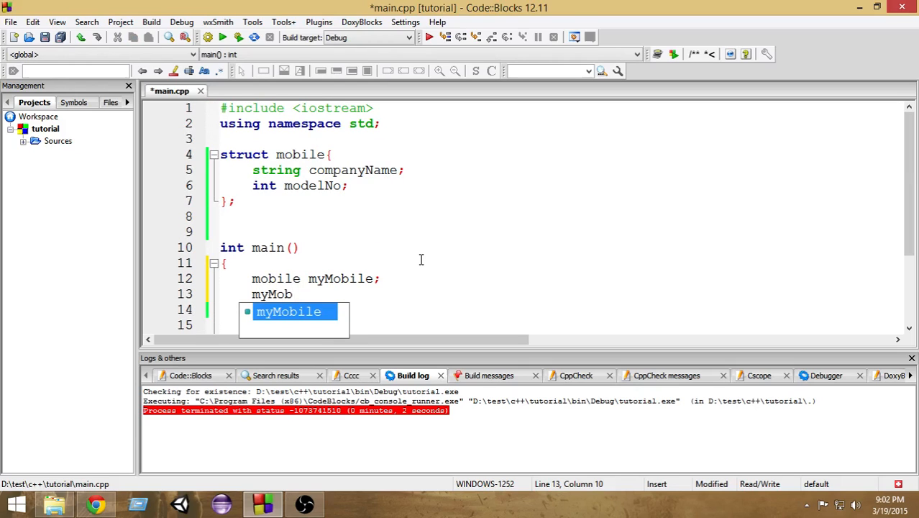
text(ile)
text(.)
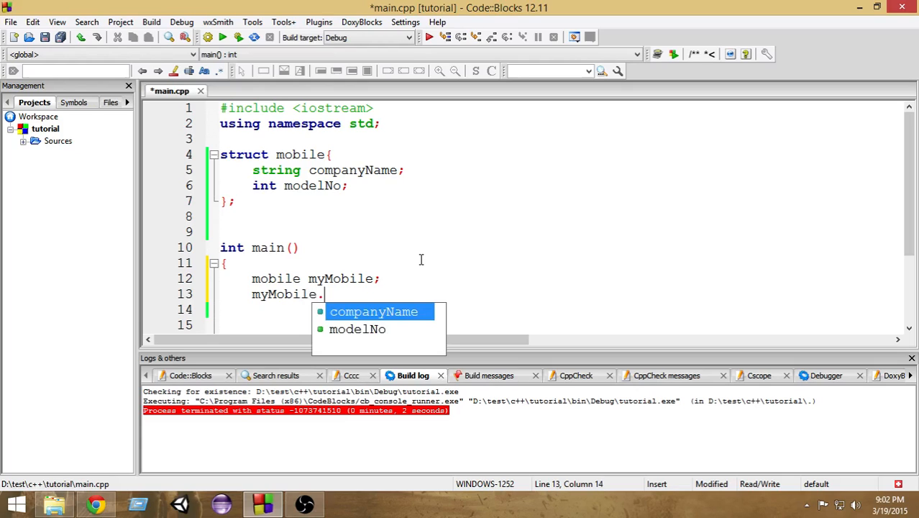
key(Down)
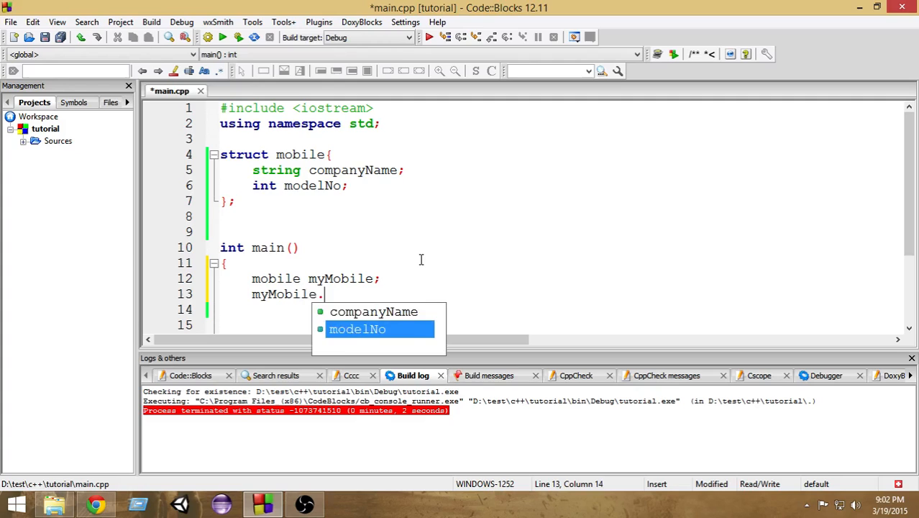
key(Up)
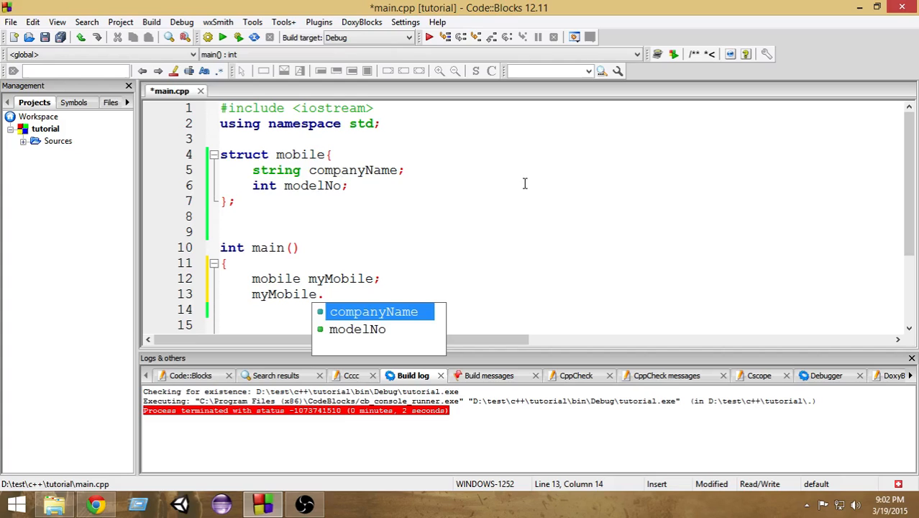
key(Down)
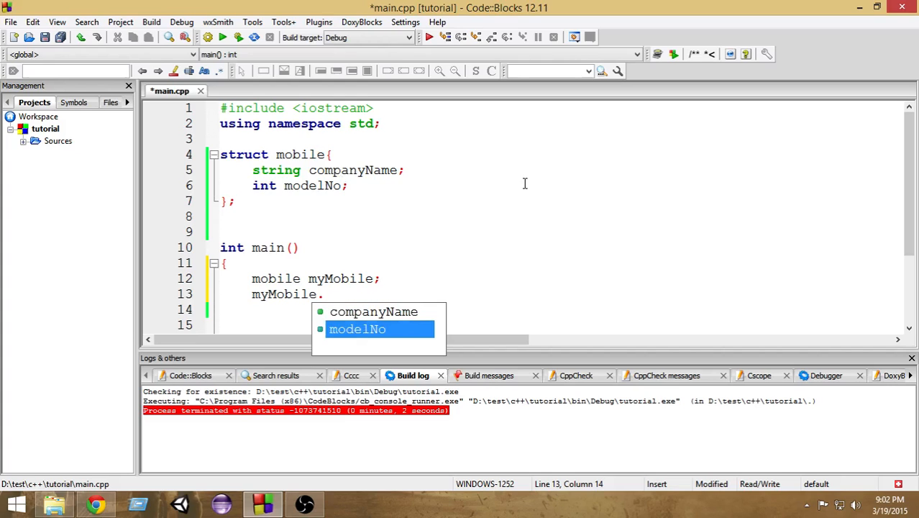
key(Return)
text(= )
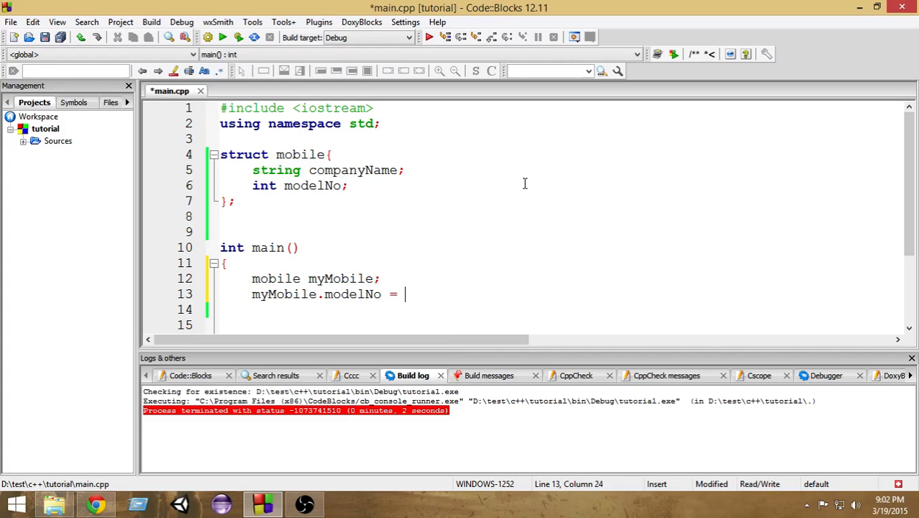
text(543;)
key(Return)
text(myM)
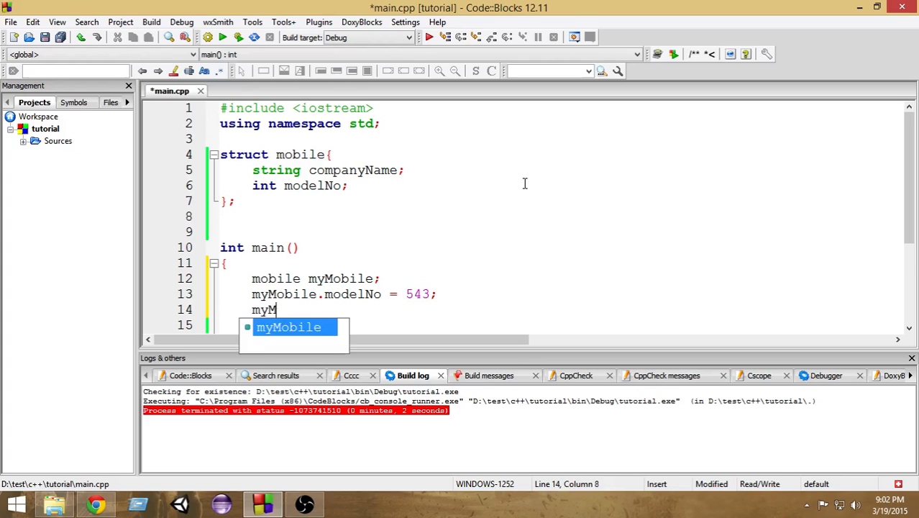
text(o)
Assign myMobile.companyName = "Samsung", save the file, and highlight both assignments.
key(Return)
text(.)
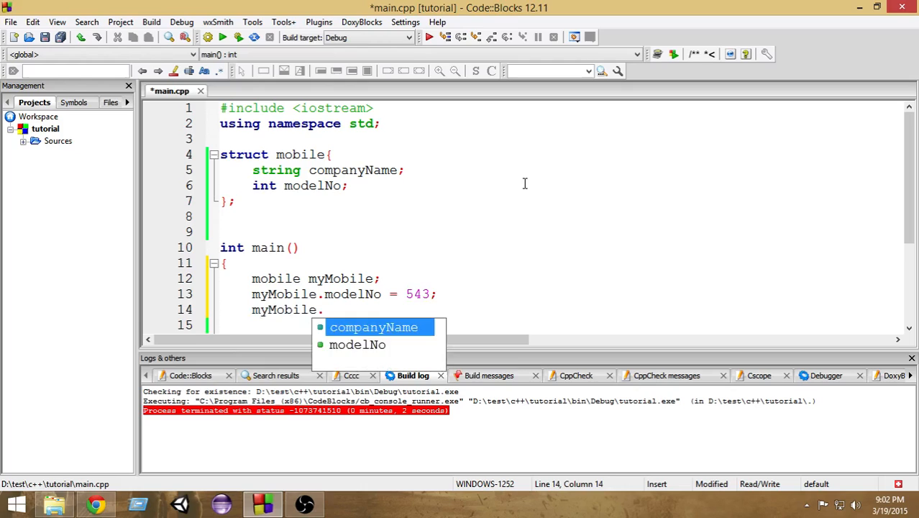
key(Return)
text(= ")
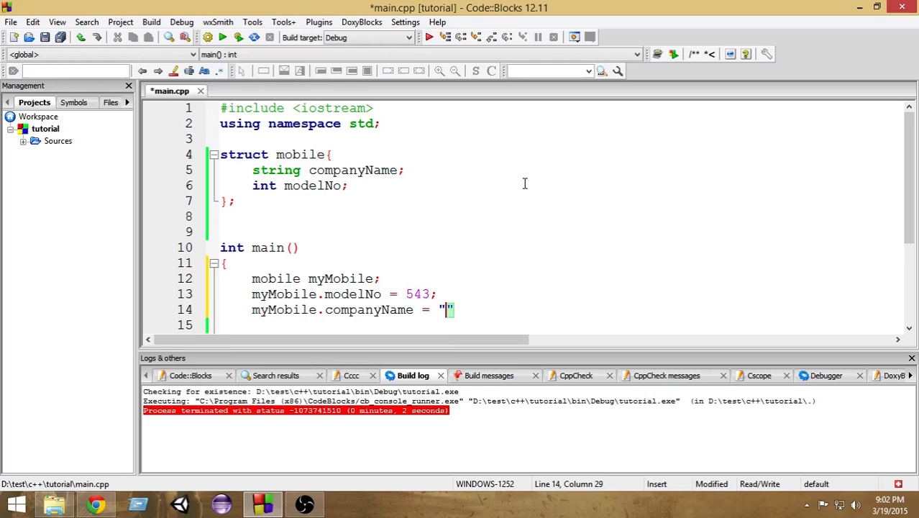
text(Samsu)
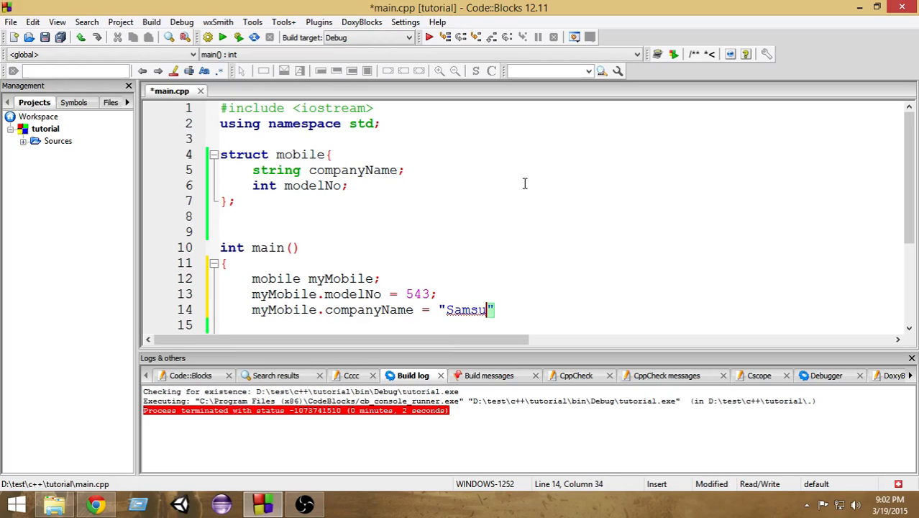
text(ng)
key(Down)
key(Left)
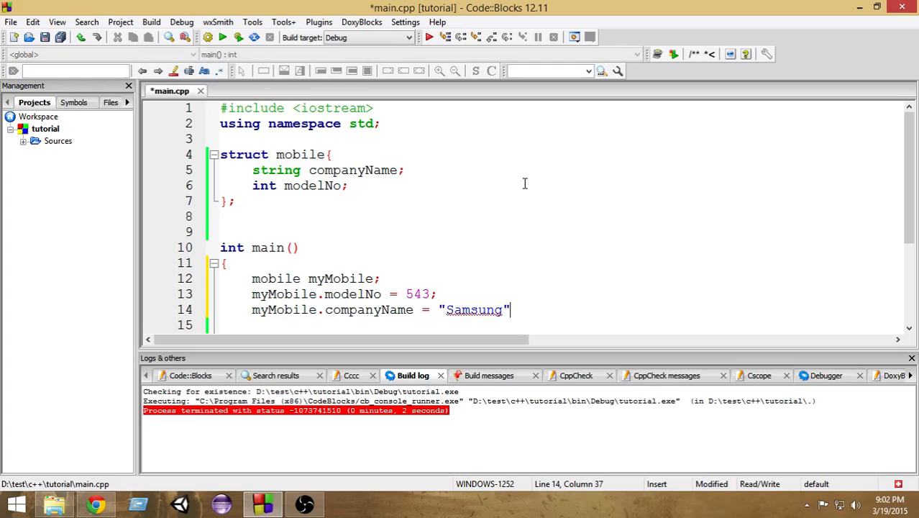
text(;)
key(ctrl+s)
key(Return)
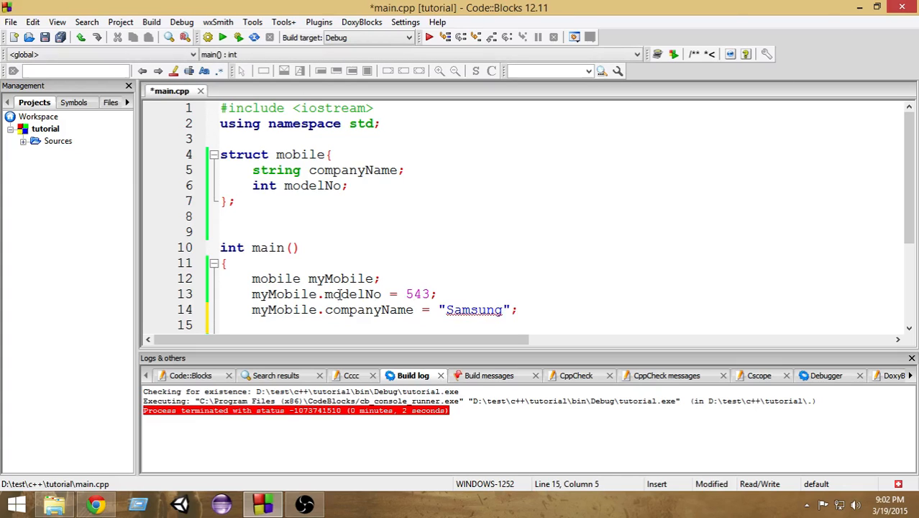
drag(332, 293, 536, 308)
Write cout<<myMobile.modelNo<<endl; on line 16, completing myMobile and modelNo from suggestions.
click(536, 309)
scroll(561, 281, down, 2)
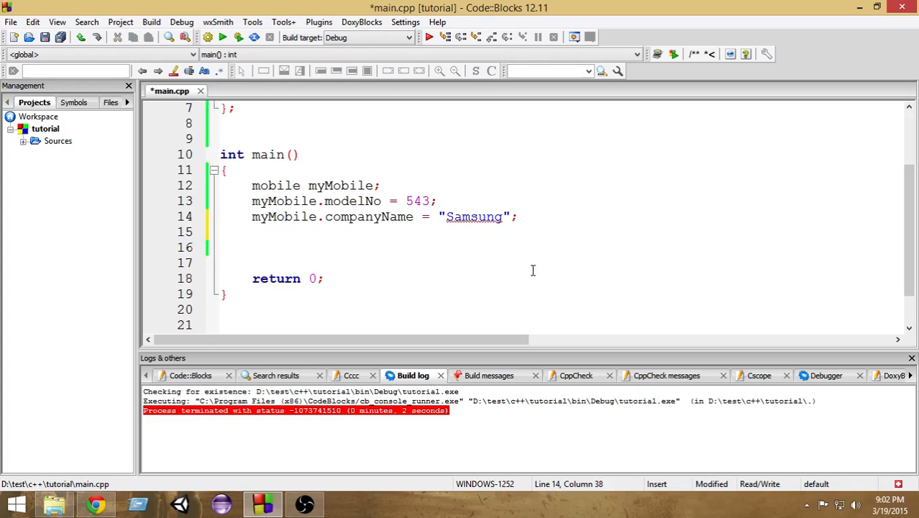
click(256, 245)
key(Tab)
text(cout<<)
text(myM)
key(Tab)
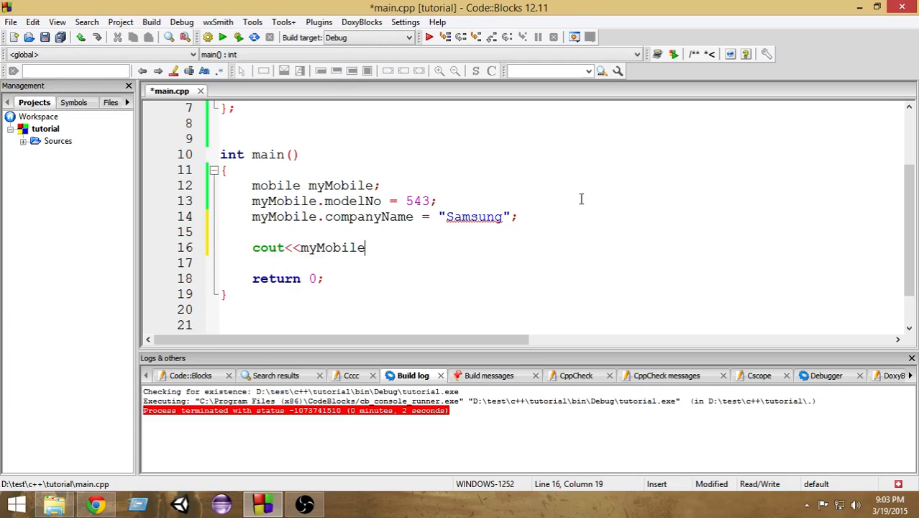
text(.mo)
key(Tab)
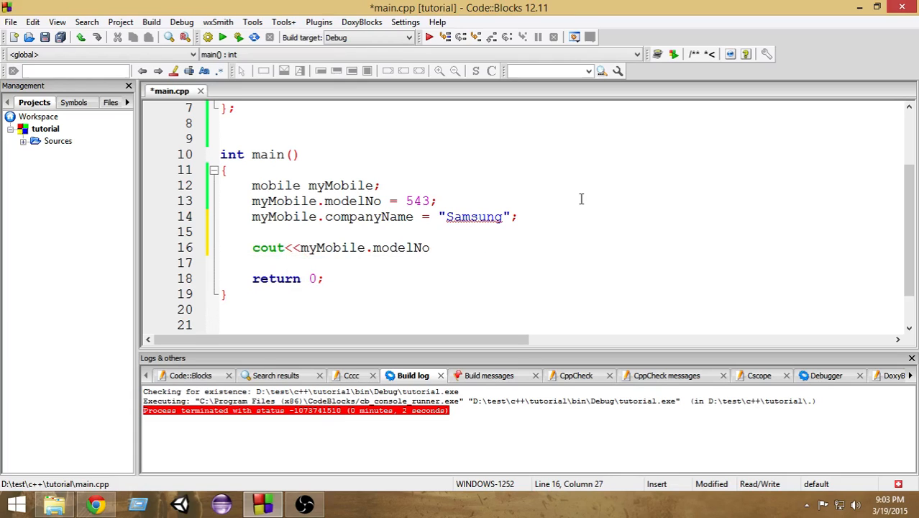
text(<<endl;)
Build and run the program, view 543 printed in the console, then close the console.
click(238, 38)
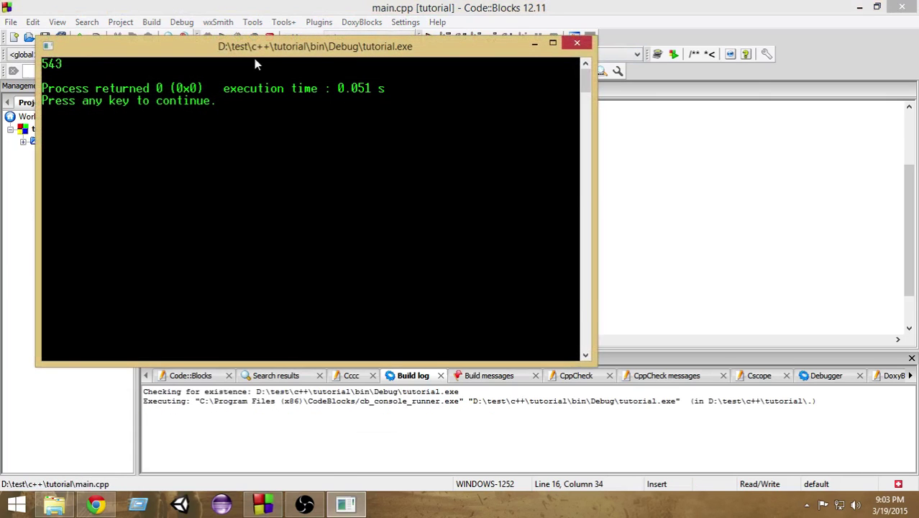
mouse_move(254, 58)
mouse_down()
mouse_move(503, 183)
mouse_move(472, 177)
mouse_up()
click(800, 171)
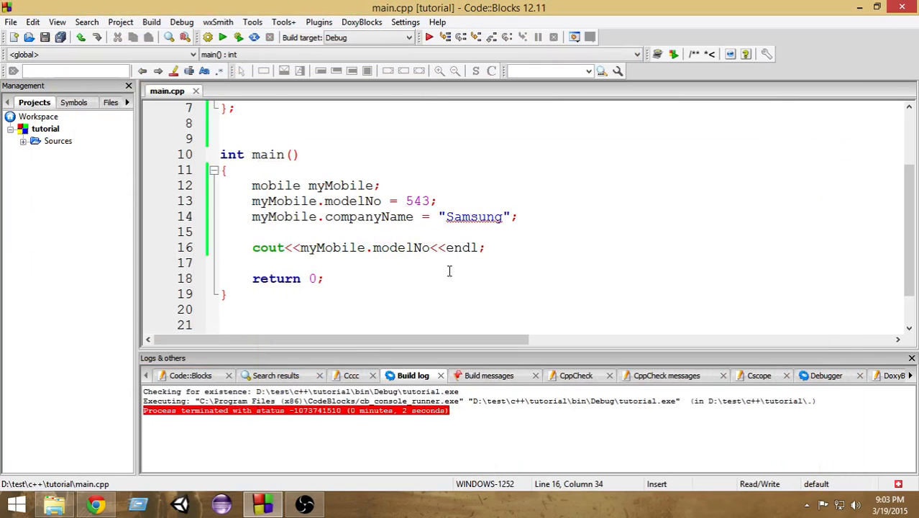
scroll(547, 248, up, 2)
scroll(547, 248, down, 3)
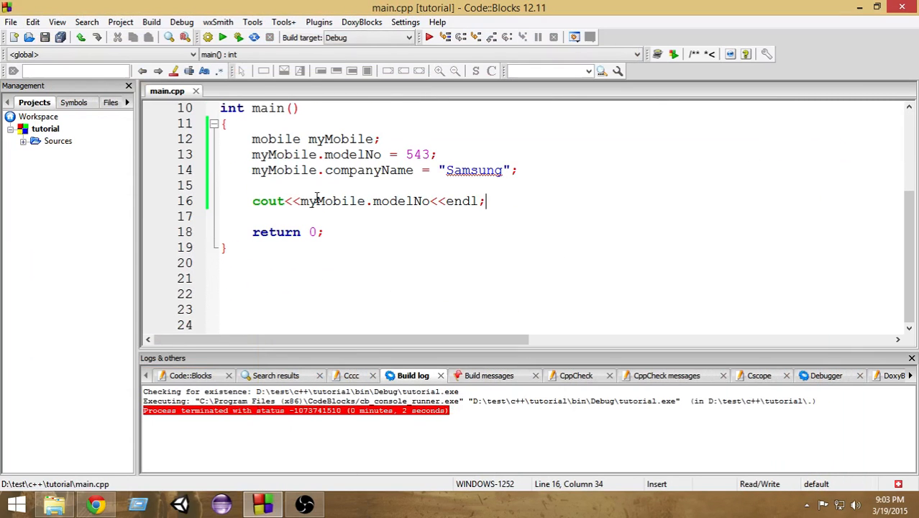
Highlight myMobile.modelNo in the output statement and its int modelNo declaration in the struct.
mouse_move(300, 201)
mouse_down()
mouse_move(434, 201)
mouse_move(374, 202)
mouse_up()
click(433, 201)
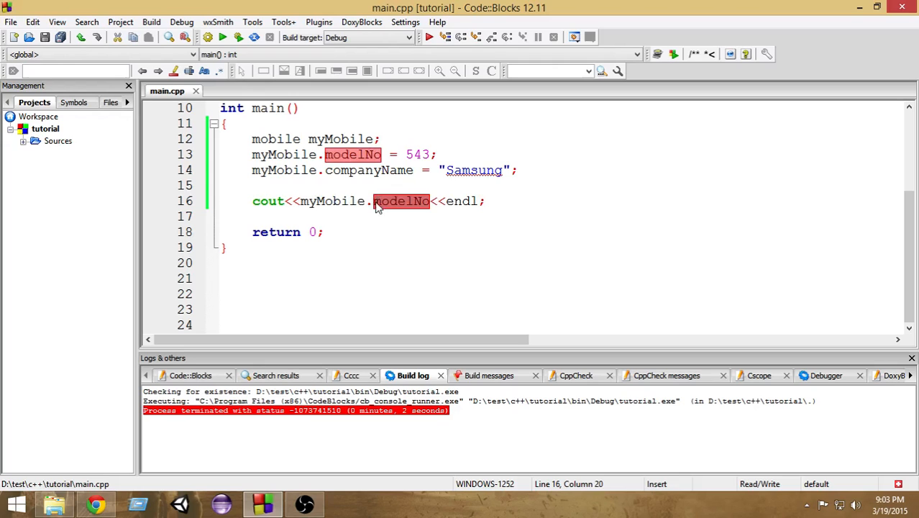
click(446, 201)
mouse_move(430, 202)
mouse_down()
mouse_move(217, 179)
mouse_move(220, 154)
mouse_up()
scroll(432, 212, up, 3)
click(255, 205)
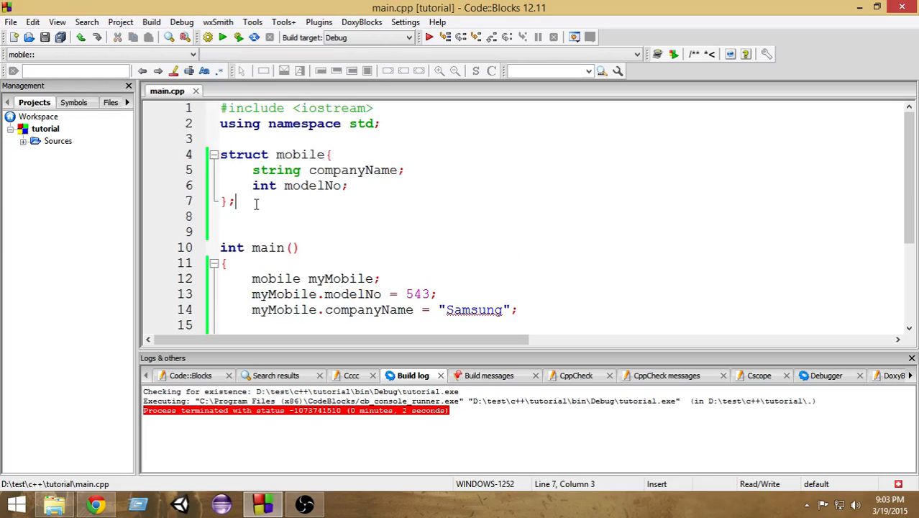
drag(248, 203, 220, 154)
click(504, 202)
scroll(640, 241, down, 2)
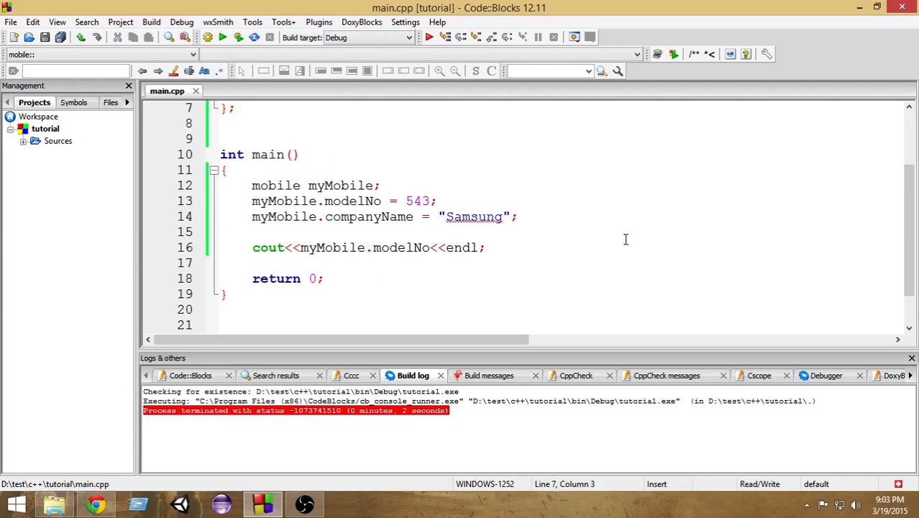
scroll(626, 239, up, 1)
scroll(626, 238, up, 1)
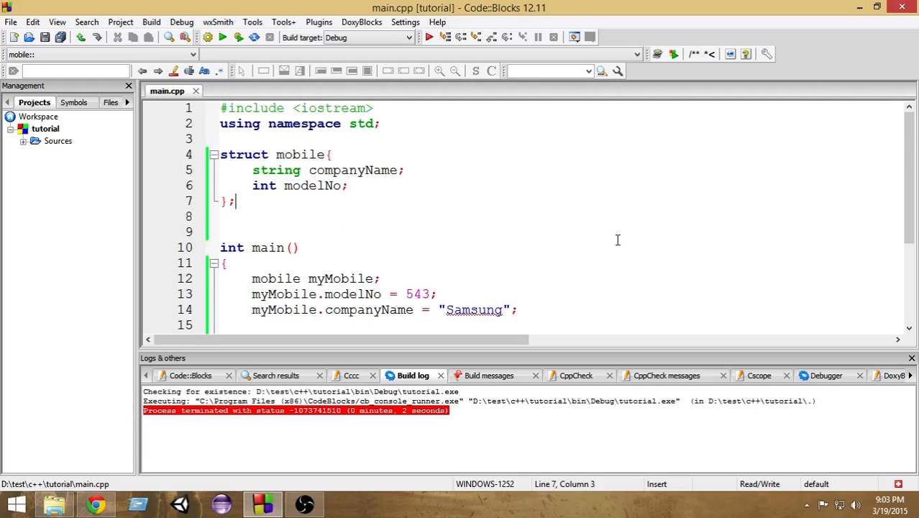
scroll(619, 239, down, 1)
scroll(619, 239, down, 2)
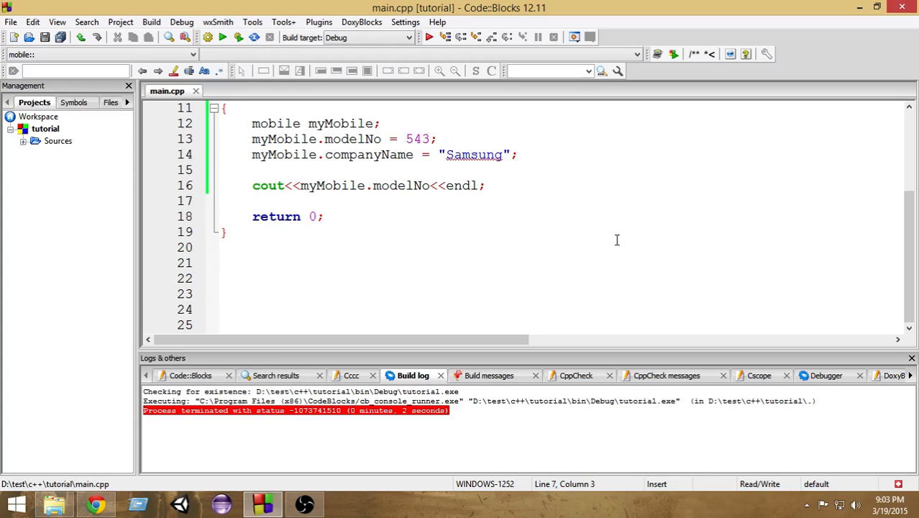
scroll(617, 240, up, 3)
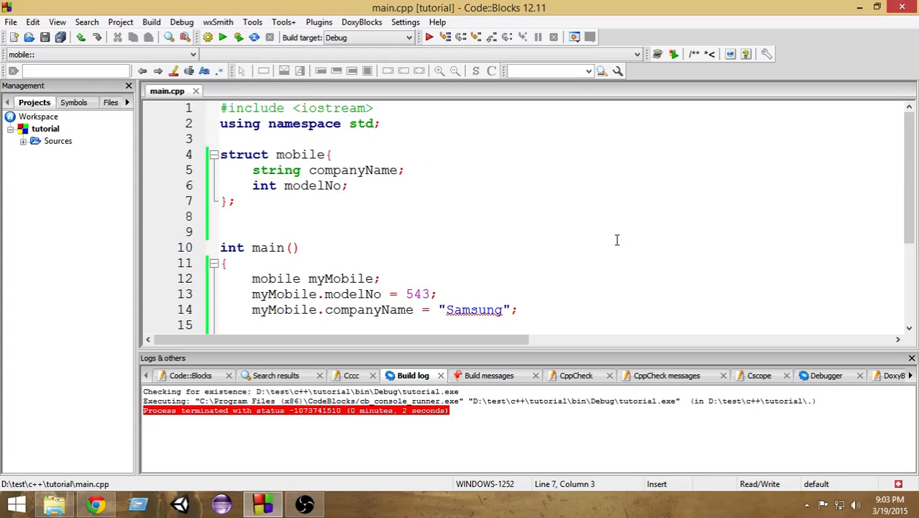